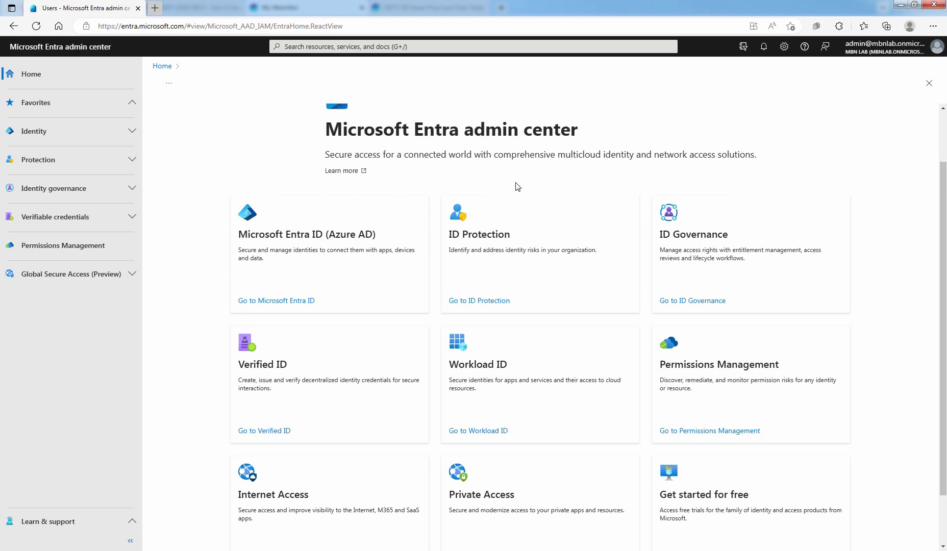
Step: Open the named locations list of Conditional Access under Protection
left_click(93, 159)
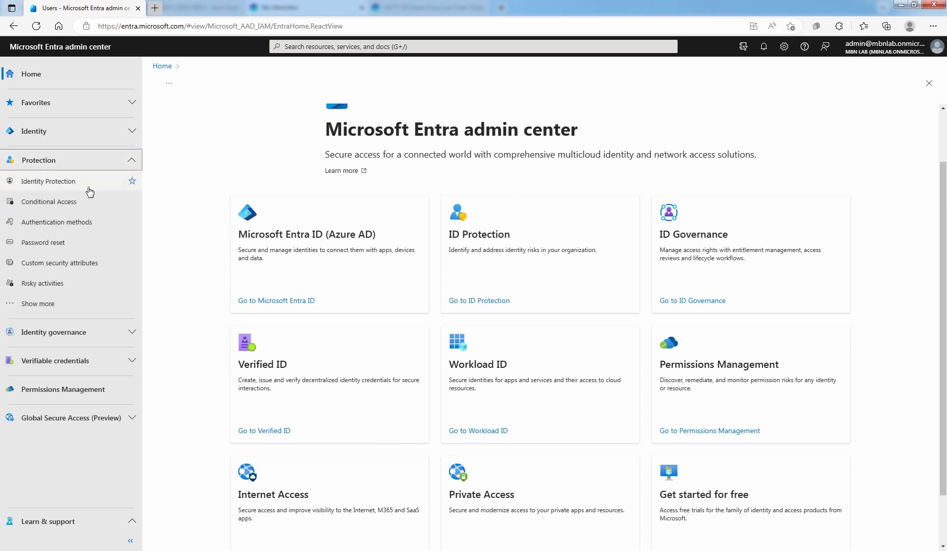
left_click(63, 201)
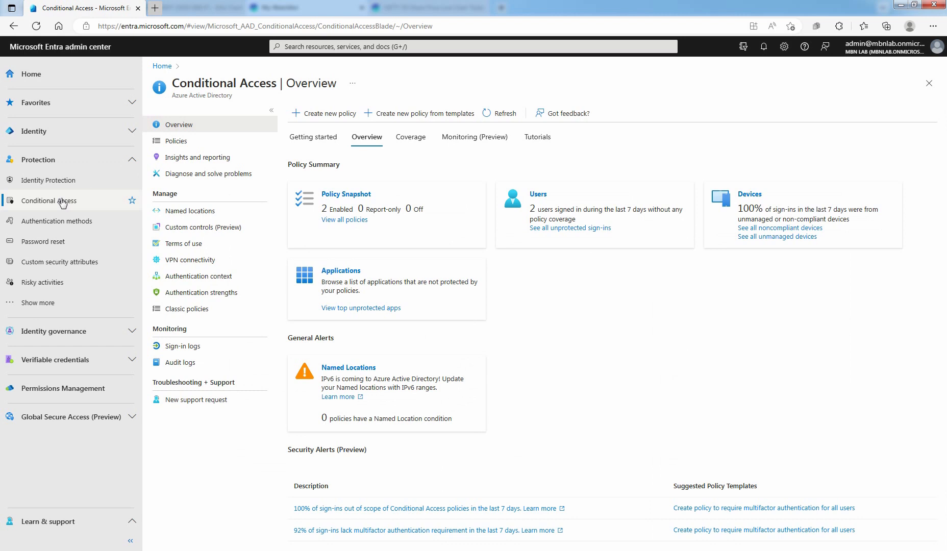
left_click(194, 214)
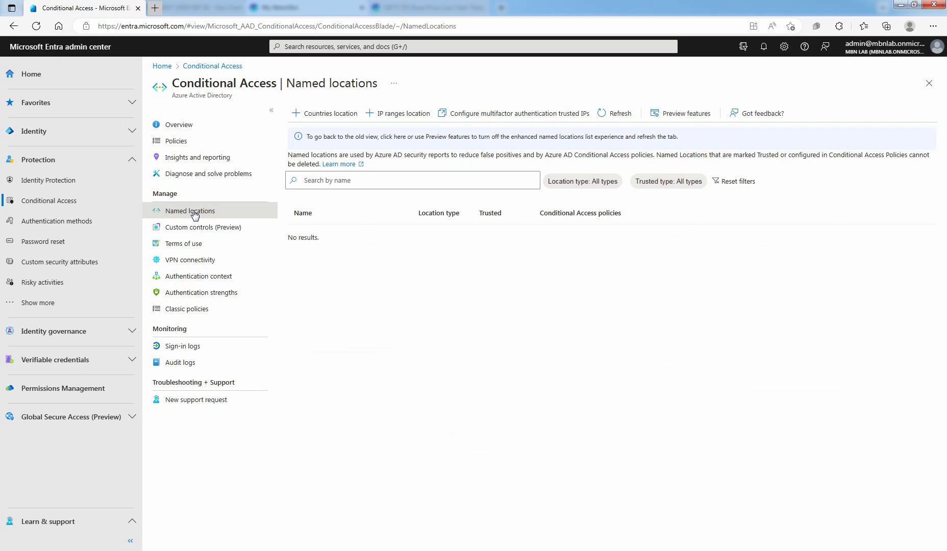
Step: Create an IP ranges location named "Gujarat Office Fix IP" containing the office's public /32 address, and refresh the list
left_click(398, 114)
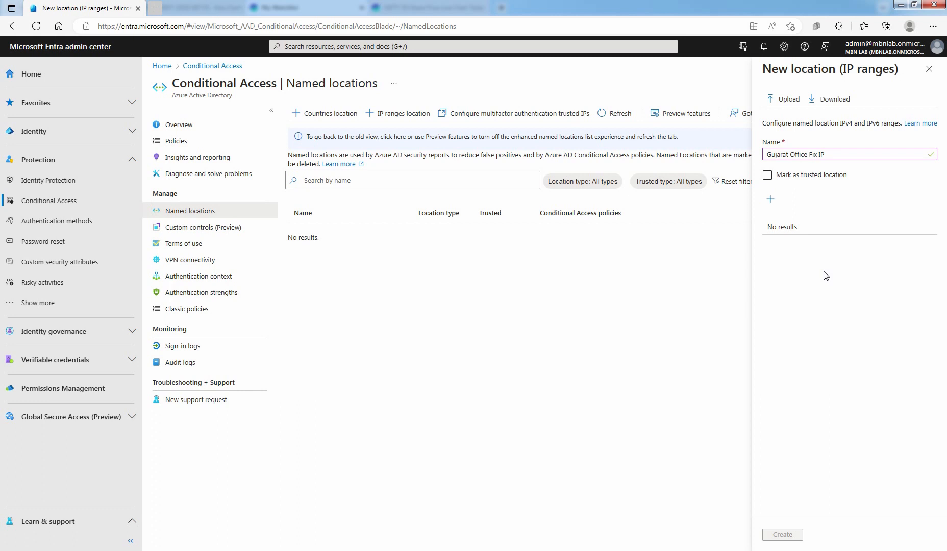
left_click(770, 199)
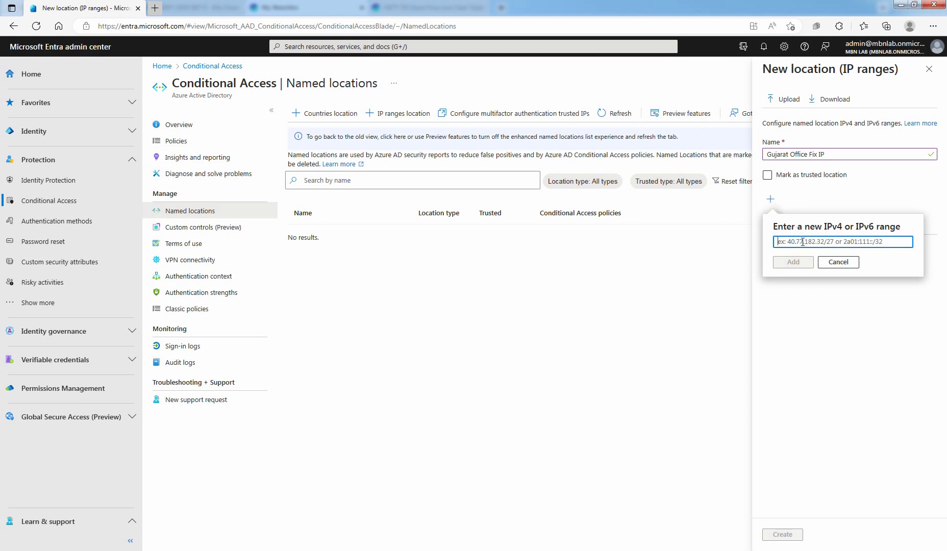
key("ctrl+v")
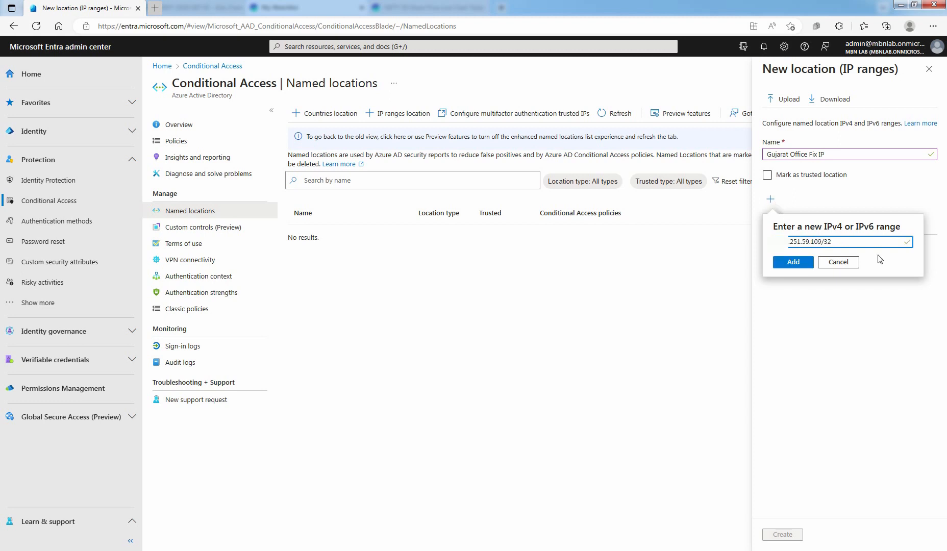
left_click(790, 262)
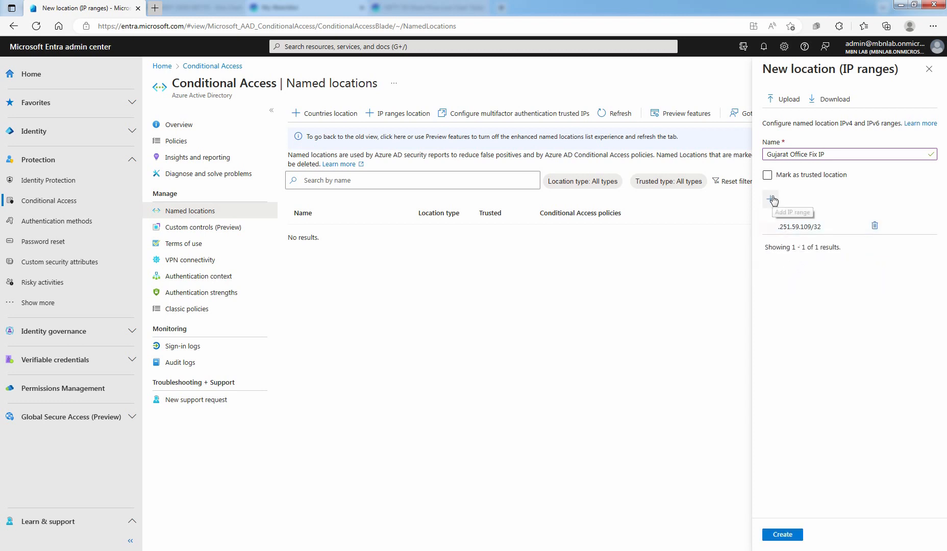
left_click(789, 534)
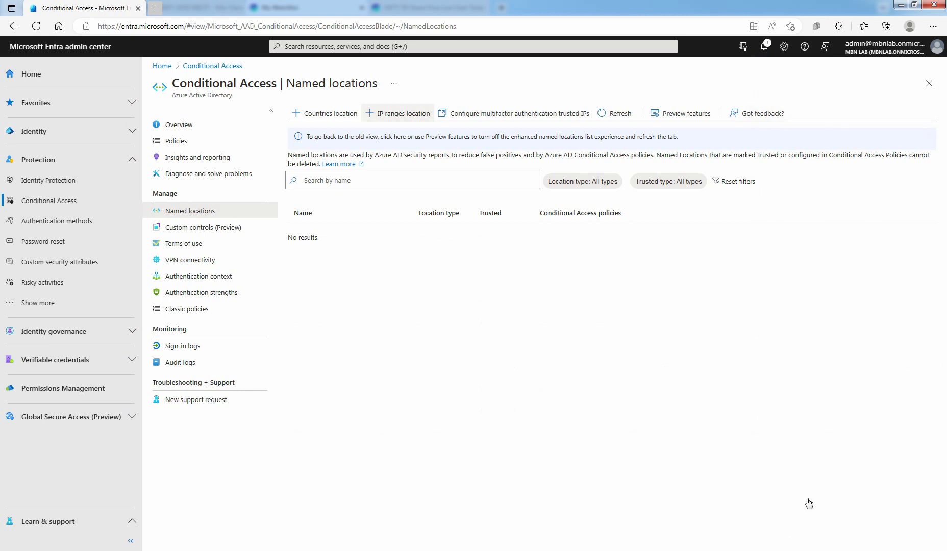
left_click(620, 115)
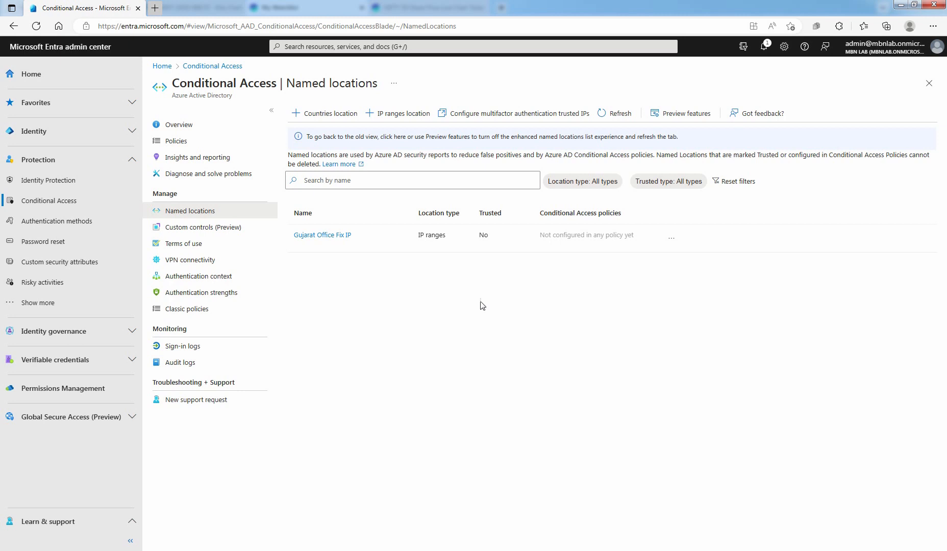
Step: Create a countries location named "Blocked Countries" that contains Angola, and refresh the named locations list
left_click(325, 114)
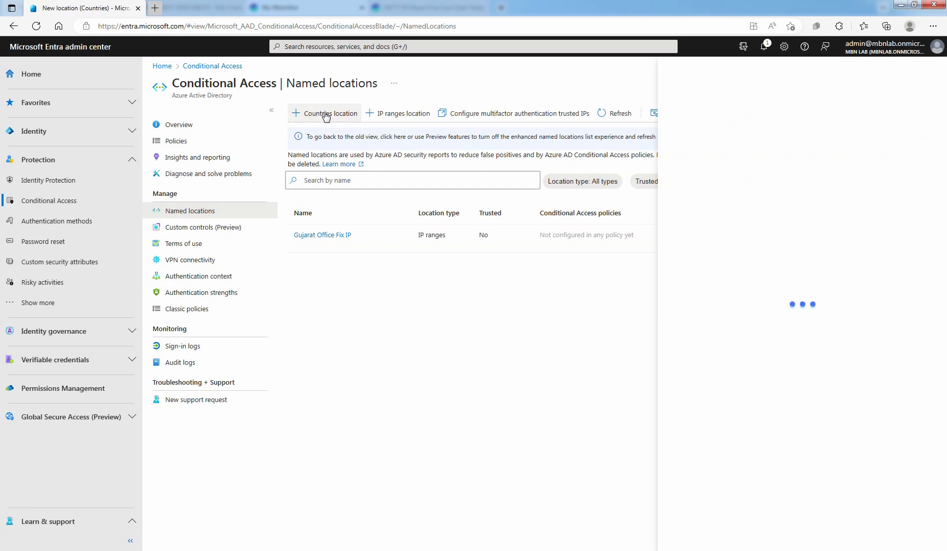
left_click(753, 148)
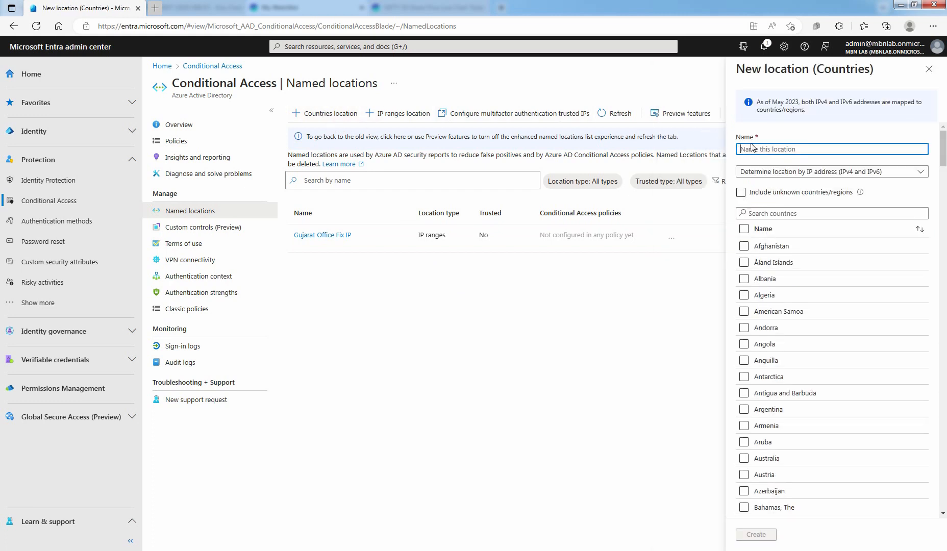
type("Blocked Countries")
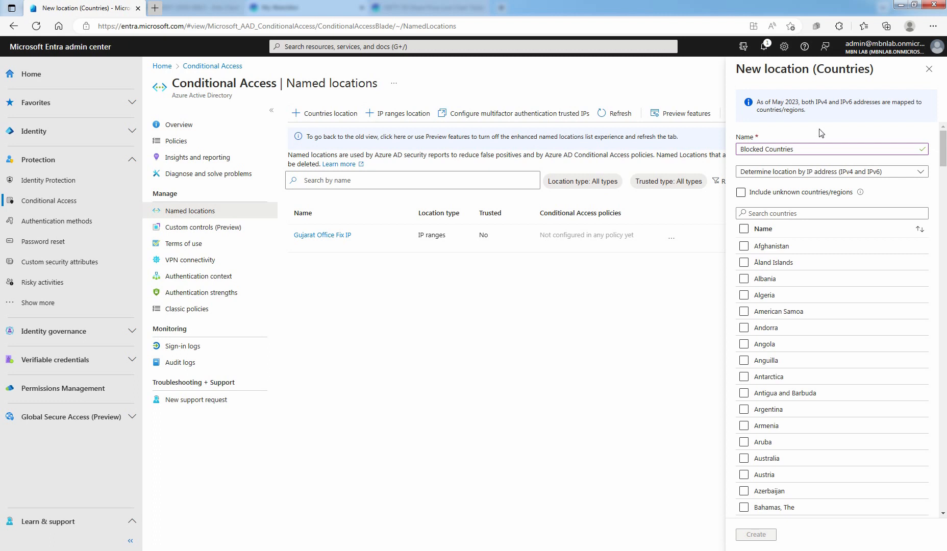
left_click(743, 344)
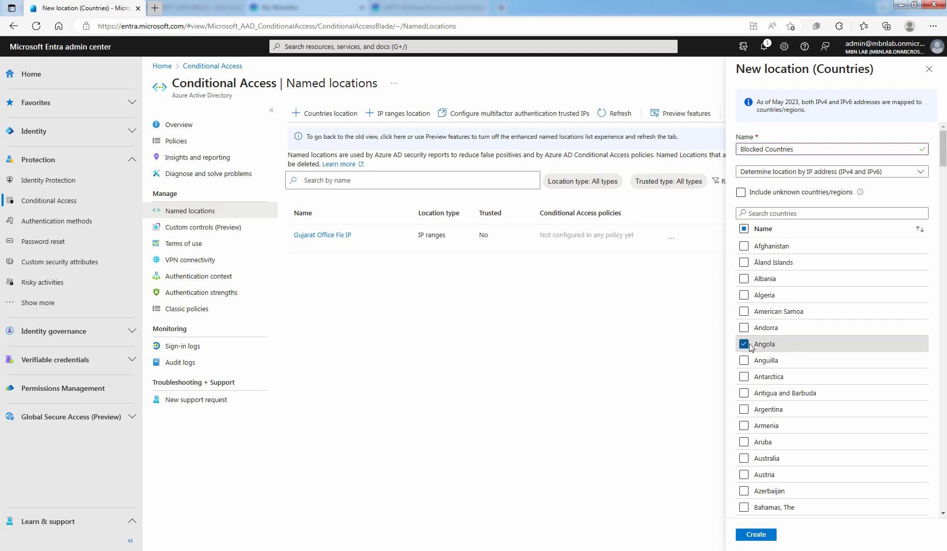
left_click(755, 534)
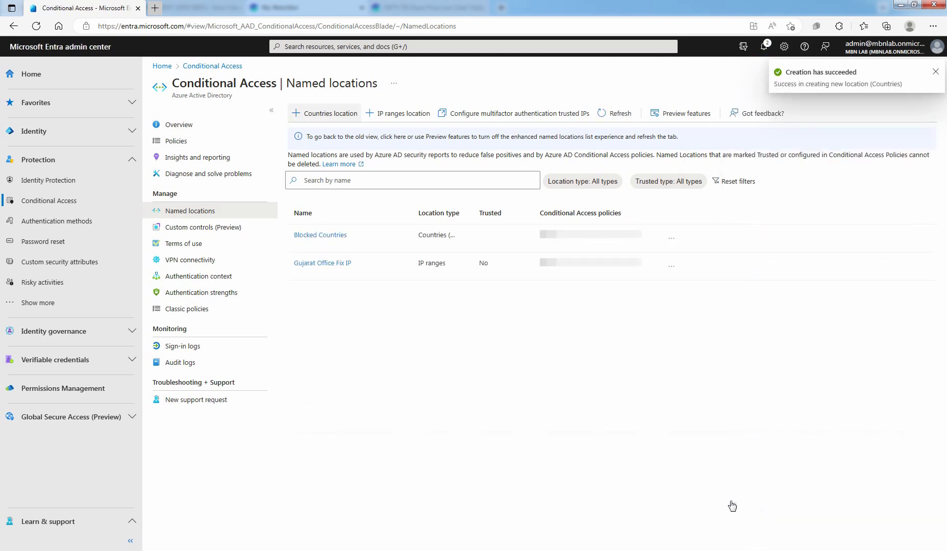
left_click(621, 114)
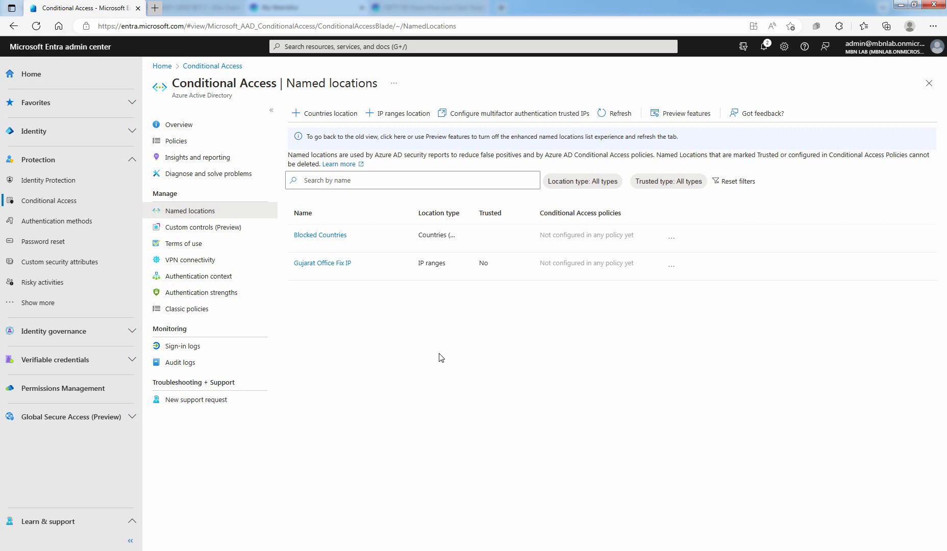
Step: Start a new Conditional Access policy named "Pilot Policy - Block Access by Location" and include the group CA-PILOT-GROUP2
left_click(174, 145)
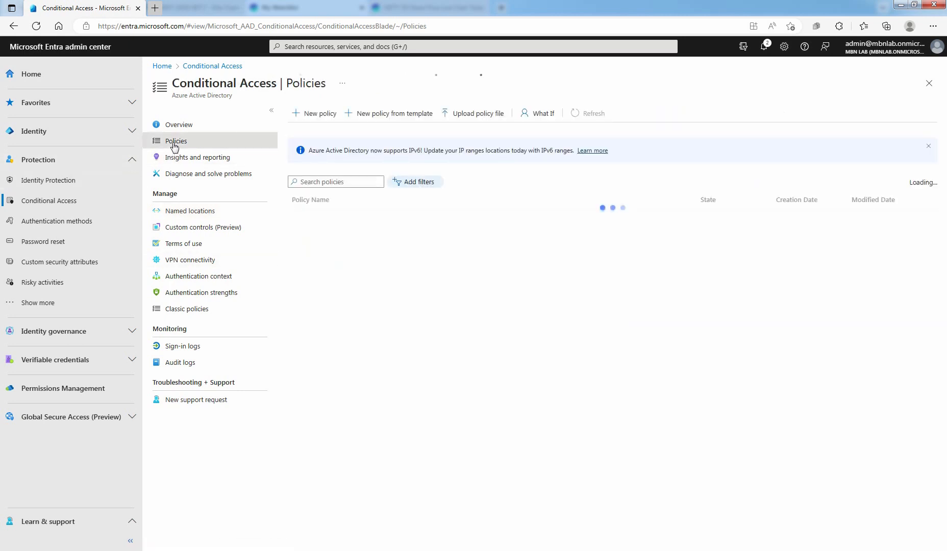
left_click(319, 114)
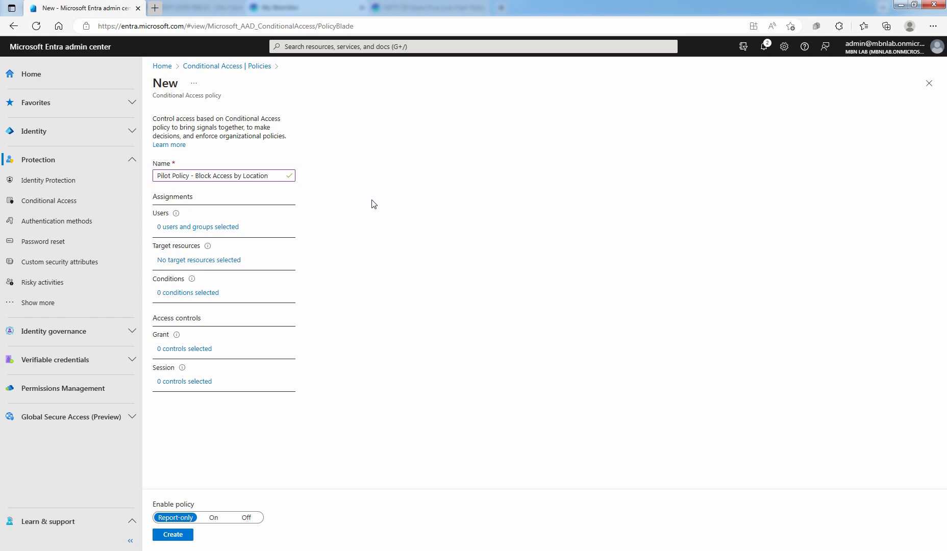
left_click(207, 229)
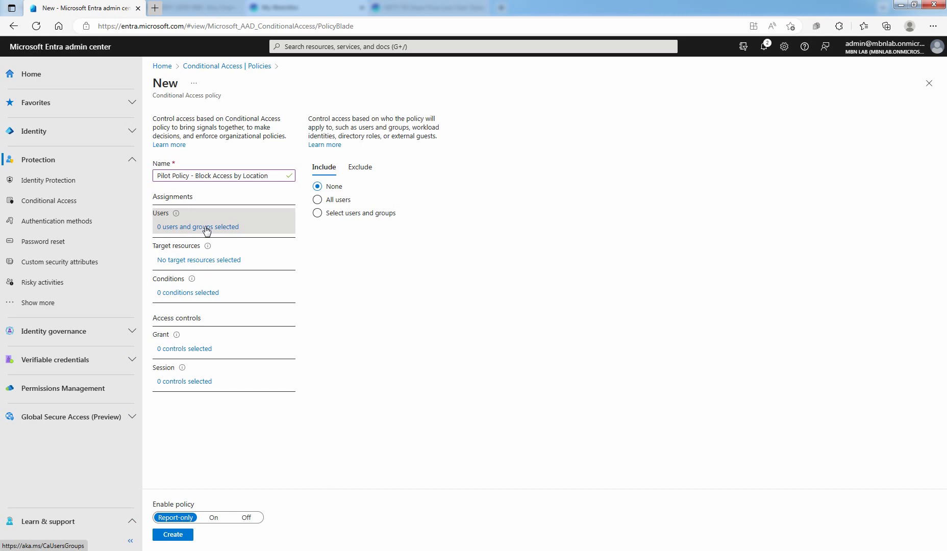
left_click(355, 216)
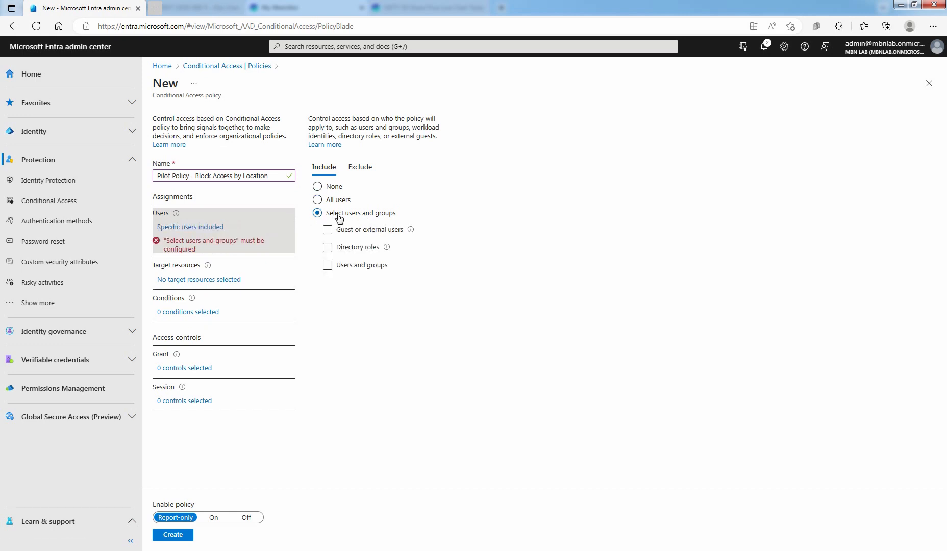
left_click(342, 269)
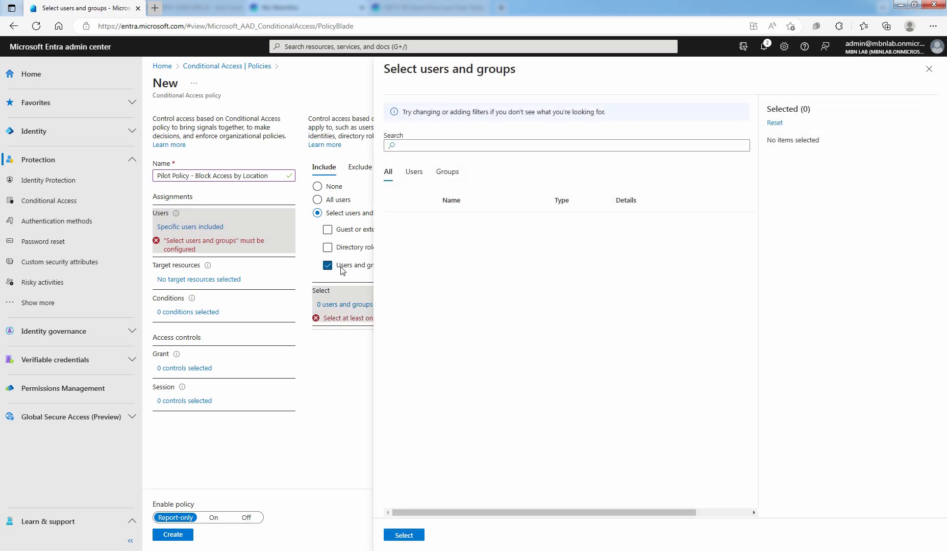
left_click(448, 172)
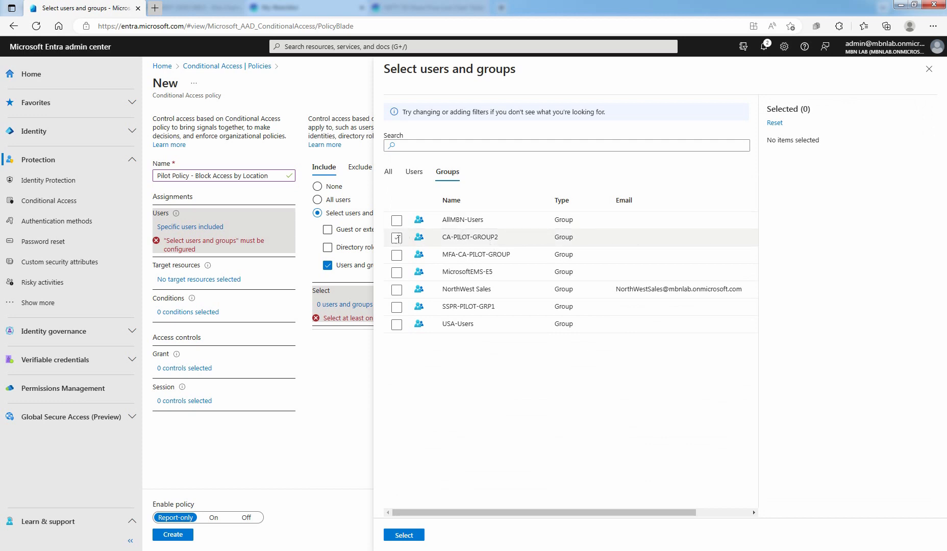
left_click(396, 238)
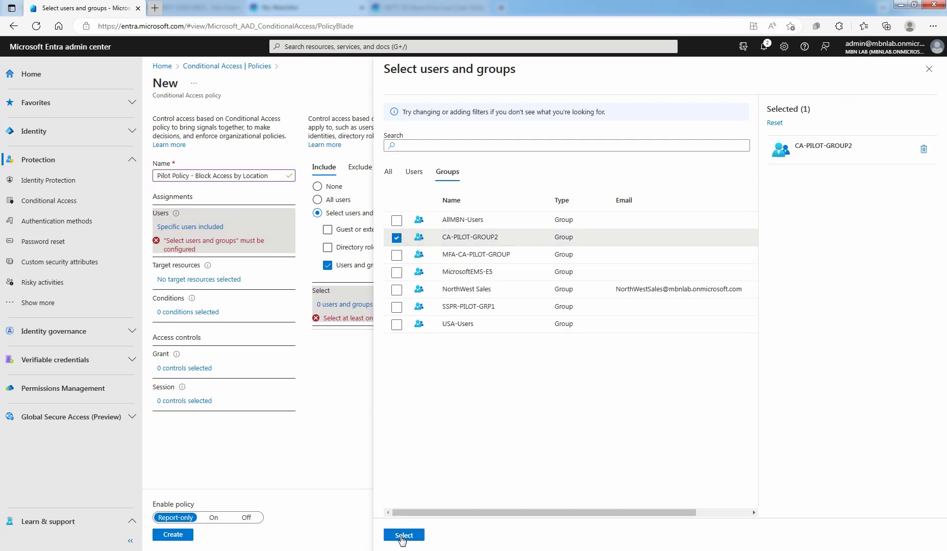
left_click(402, 536)
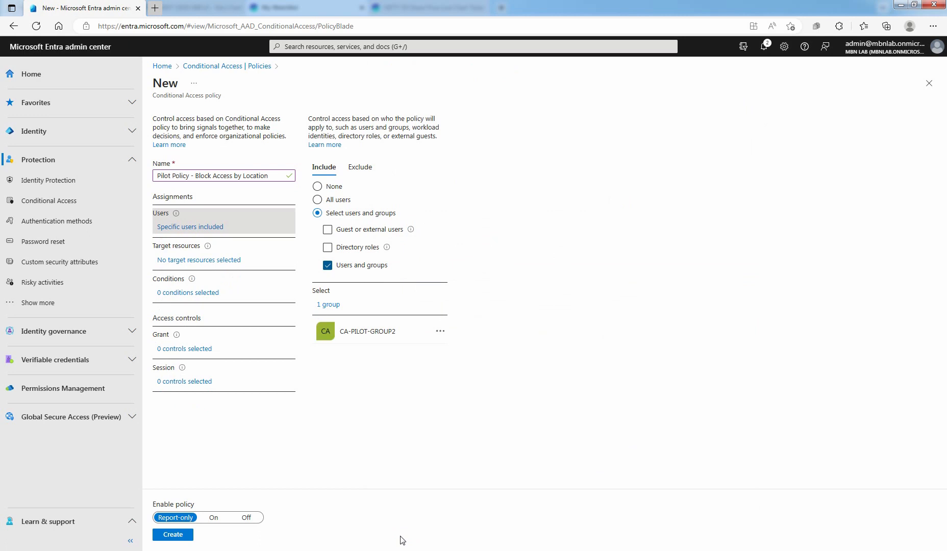
Step: Set the policy's target resources to the selected cloud app My Apps
left_click(183, 261)
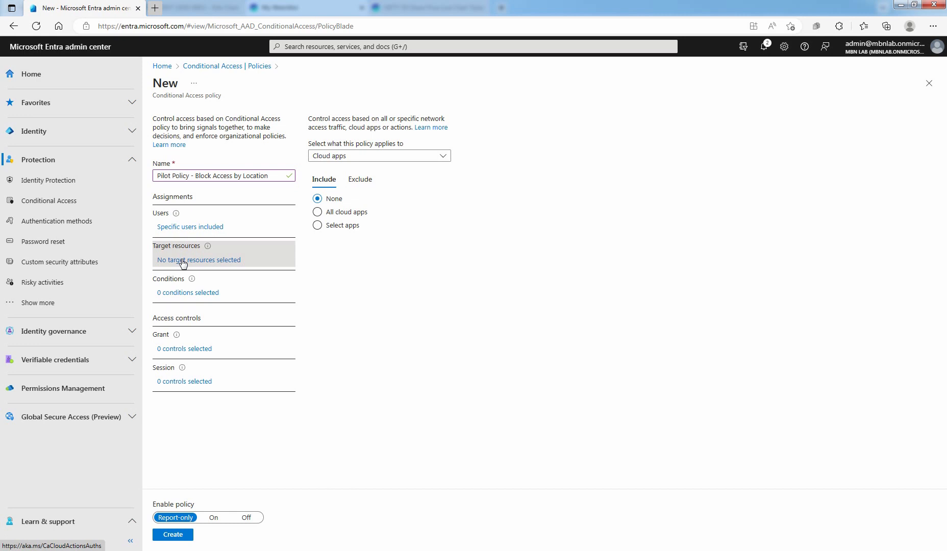
left_click(317, 226)
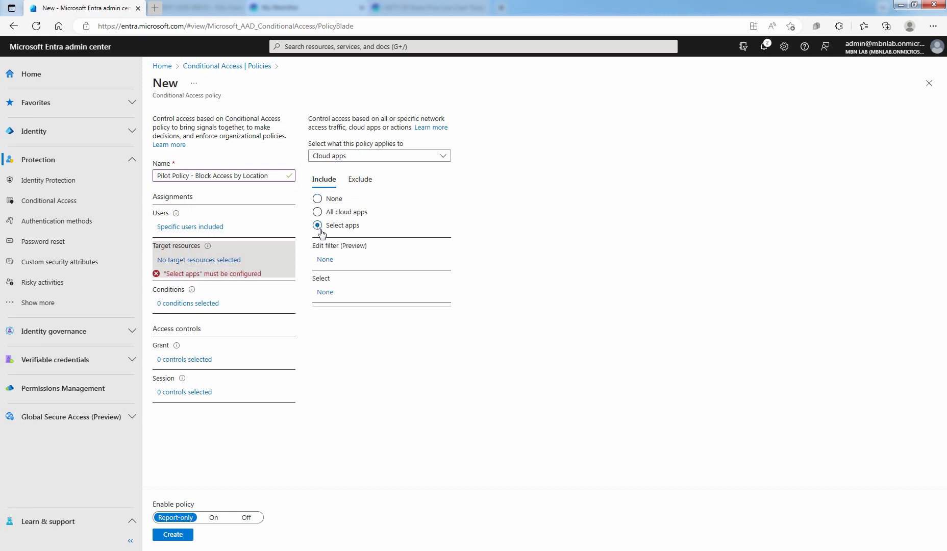
left_click(325, 293)
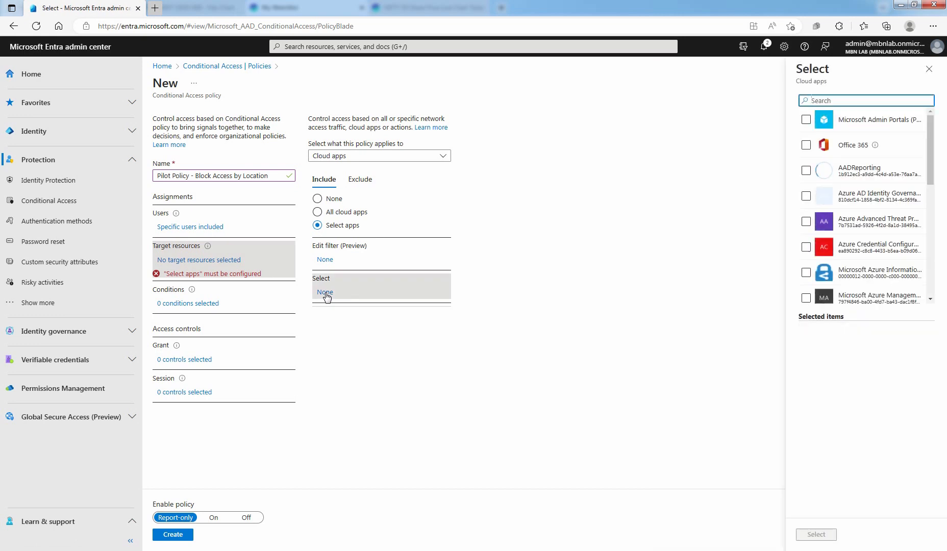
type("my apps")
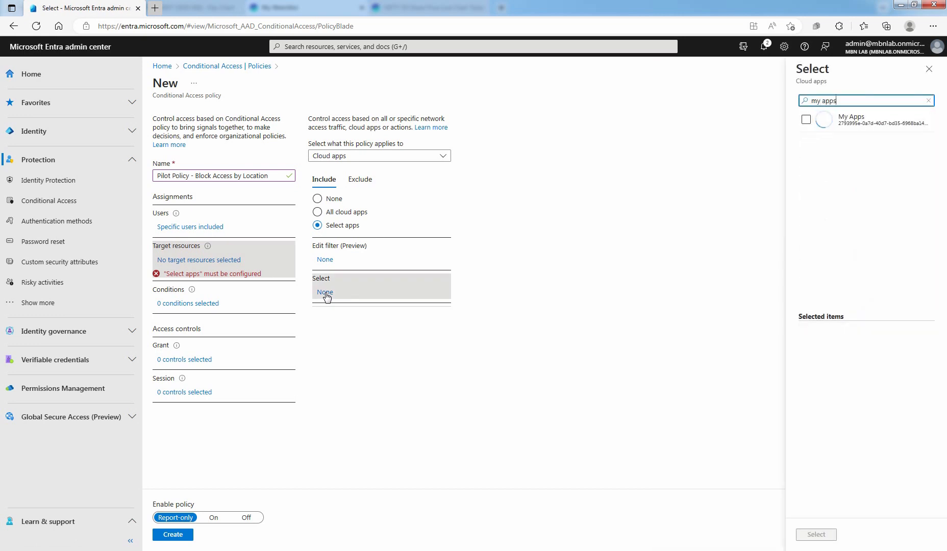
left_click(806, 120)
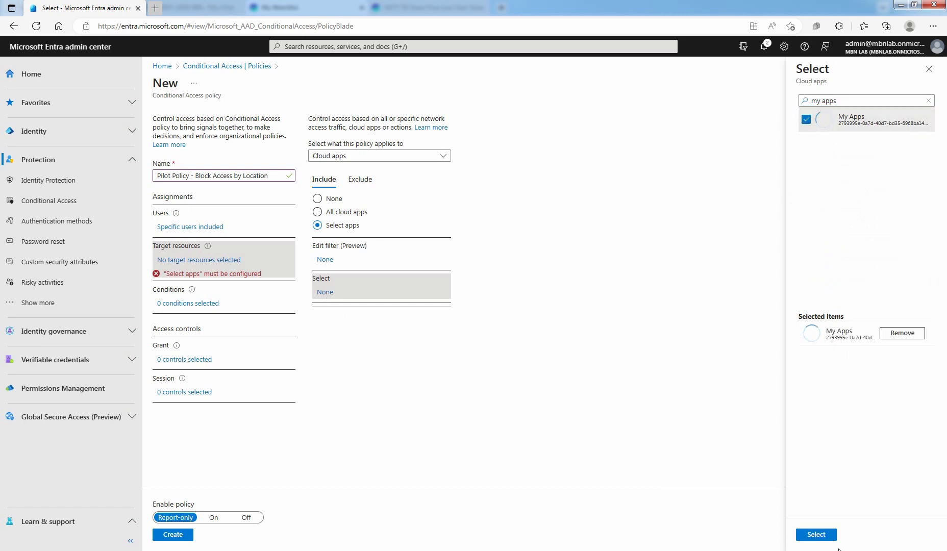
left_click(816, 534)
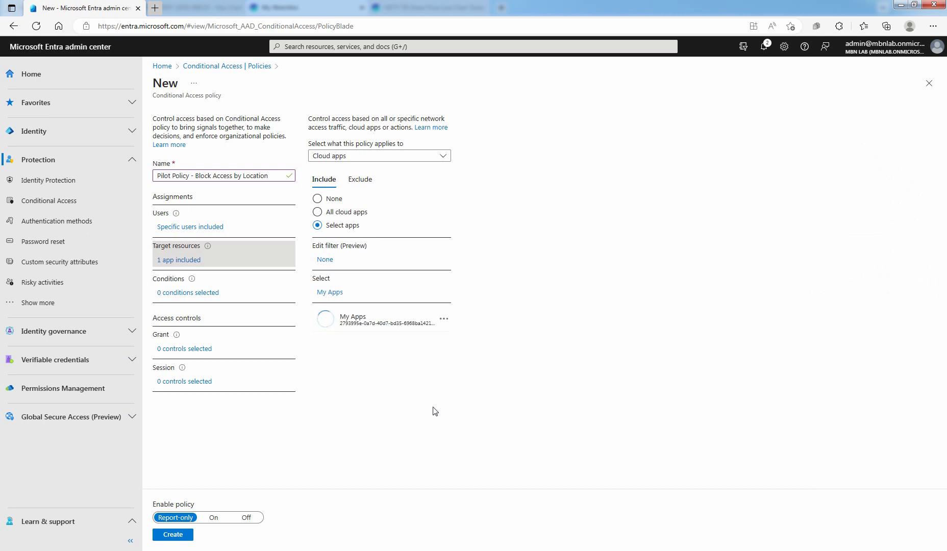
Step: Enable the policy's Locations condition and include the selected locations Blocked Countries and Gujarat Office Fix IP
left_click(182, 293)
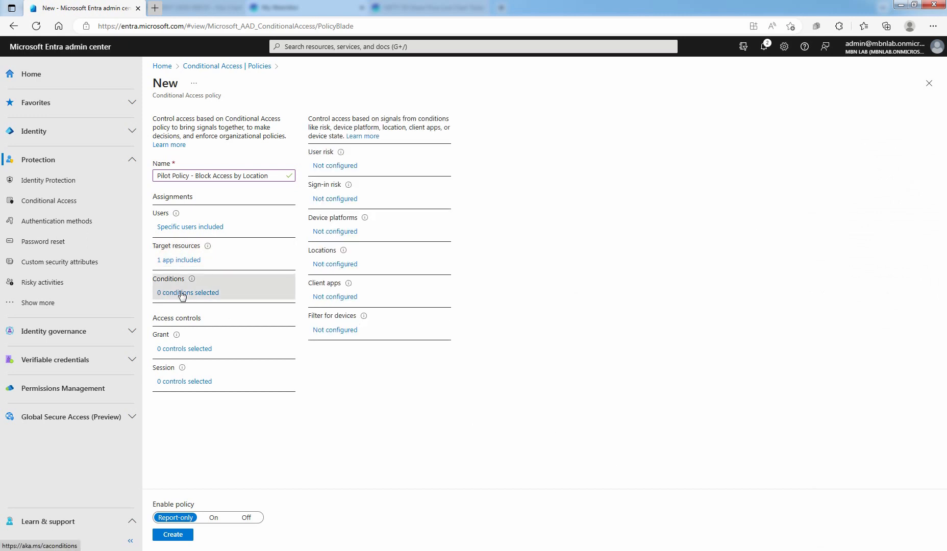
left_click(331, 265)
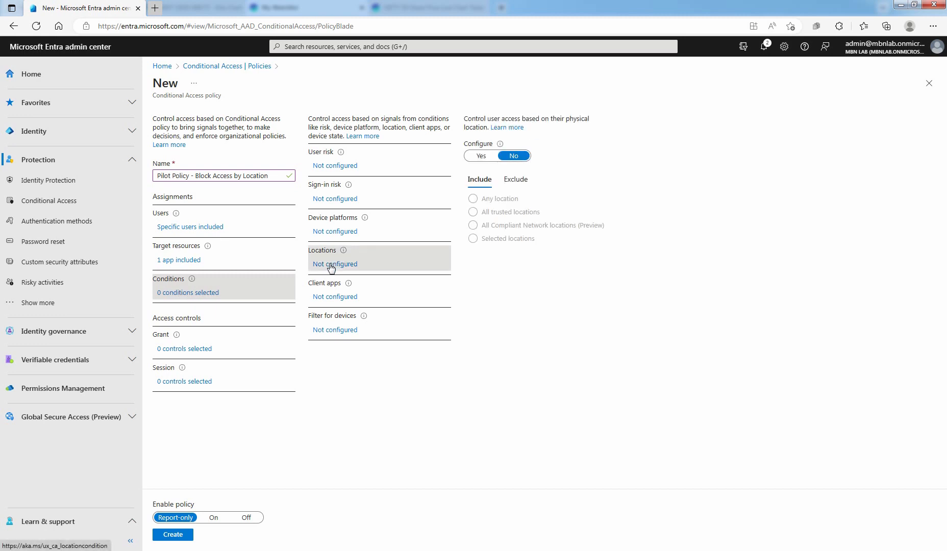
left_click(480, 157)
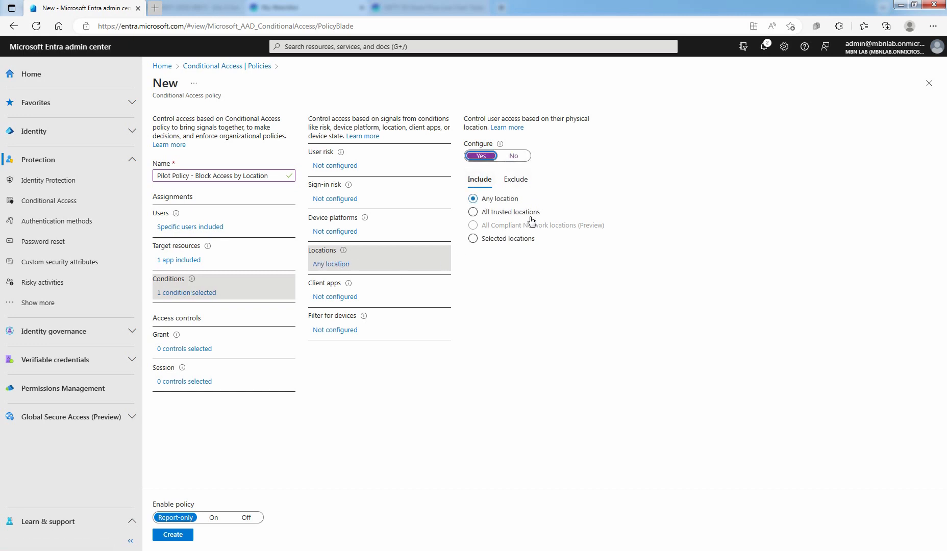
left_click(478, 241)
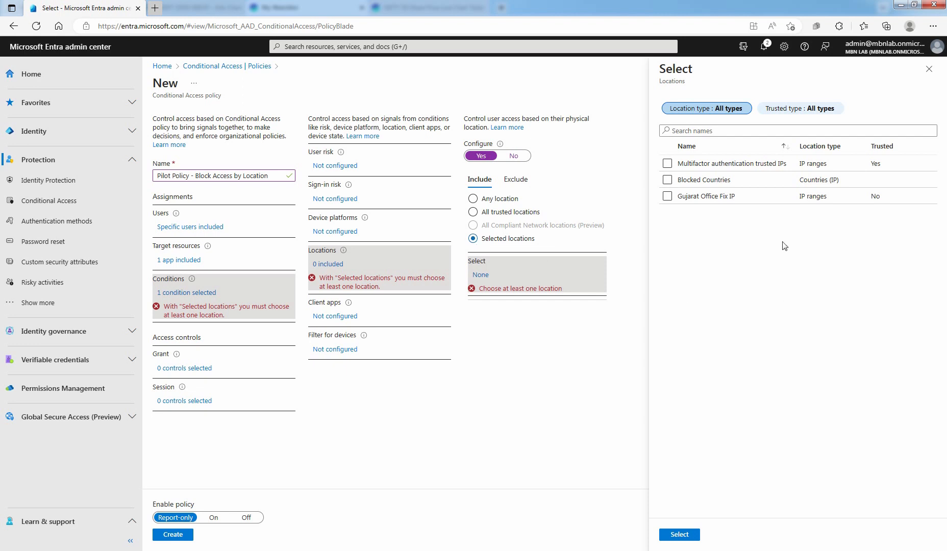
left_click(667, 180)
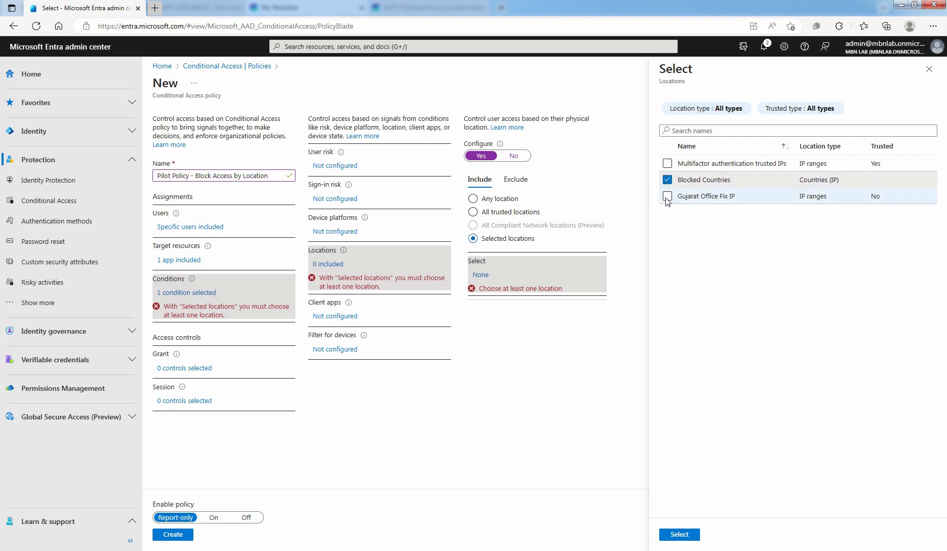
left_click(666, 197)
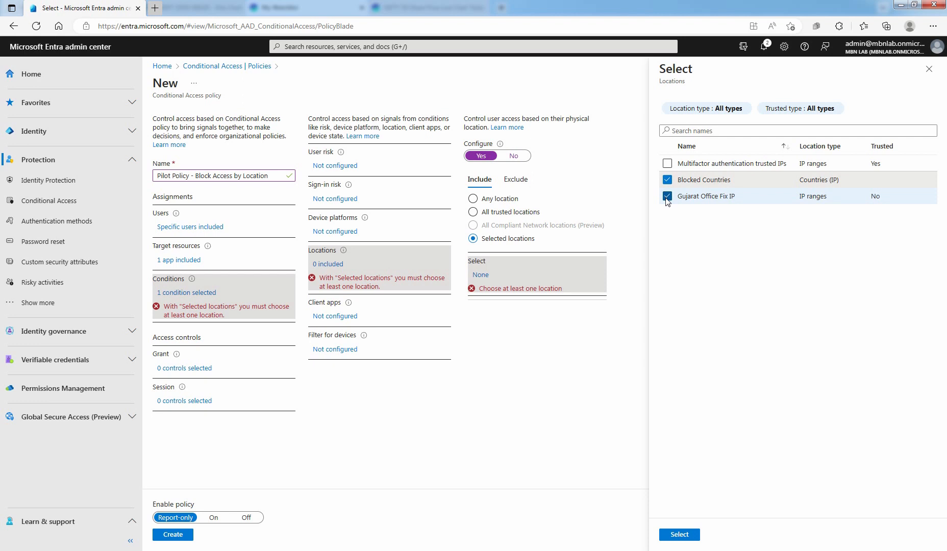
left_click(681, 535)
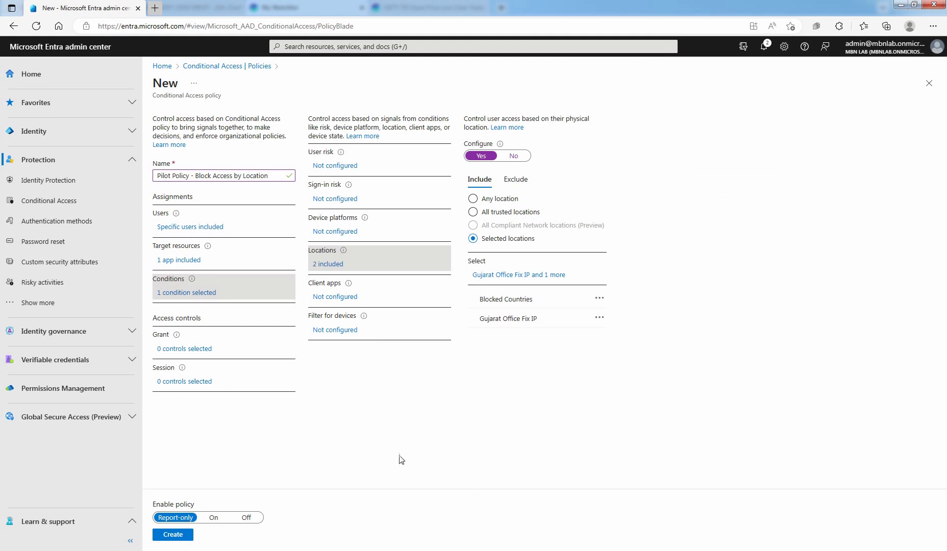
Step: Set the policy's grant control to Block access and create the policy with its enable state set to On
left_click(182, 349)
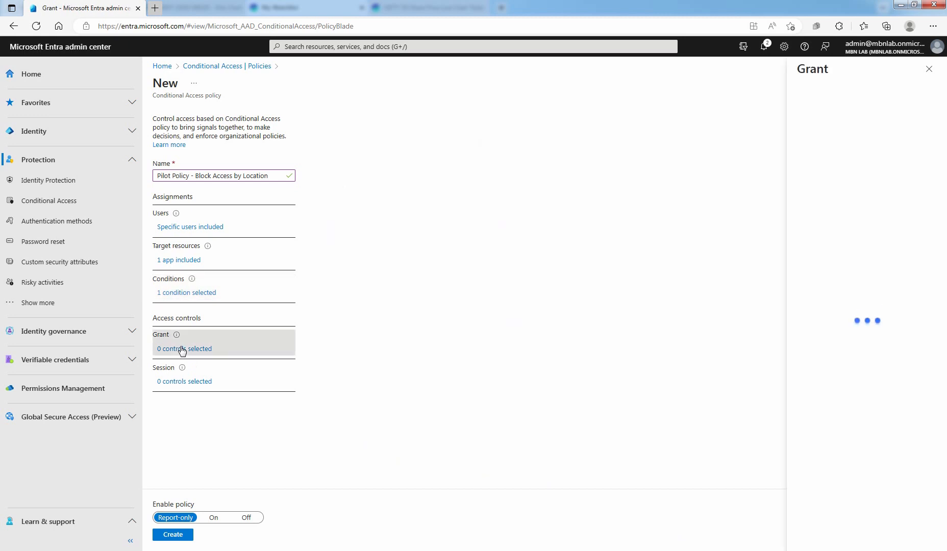
left_click(802, 131)
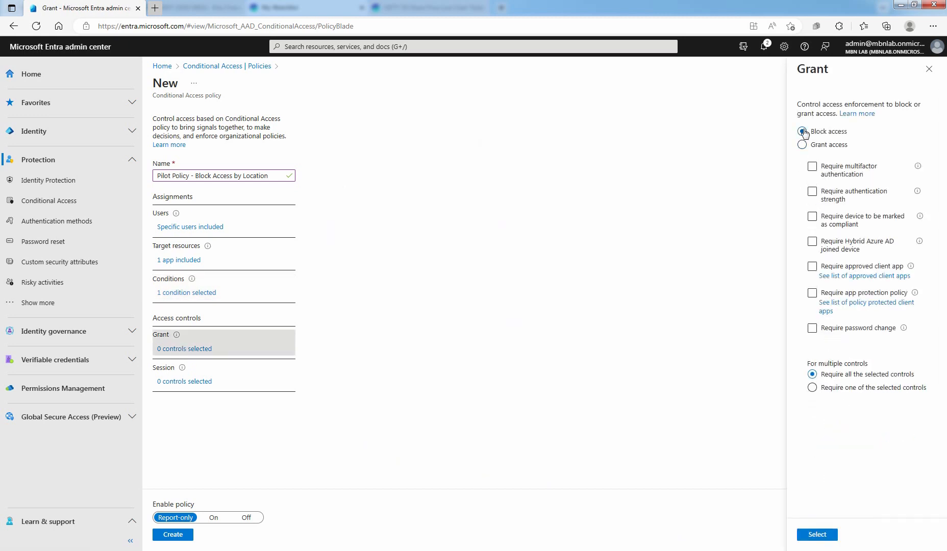
left_click(816, 535)
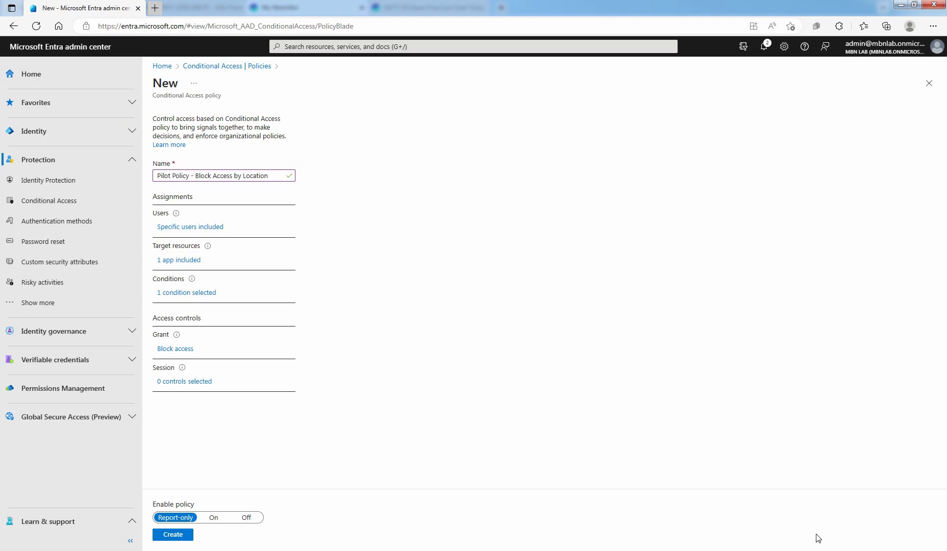
left_click(214, 518)
left_click(174, 538)
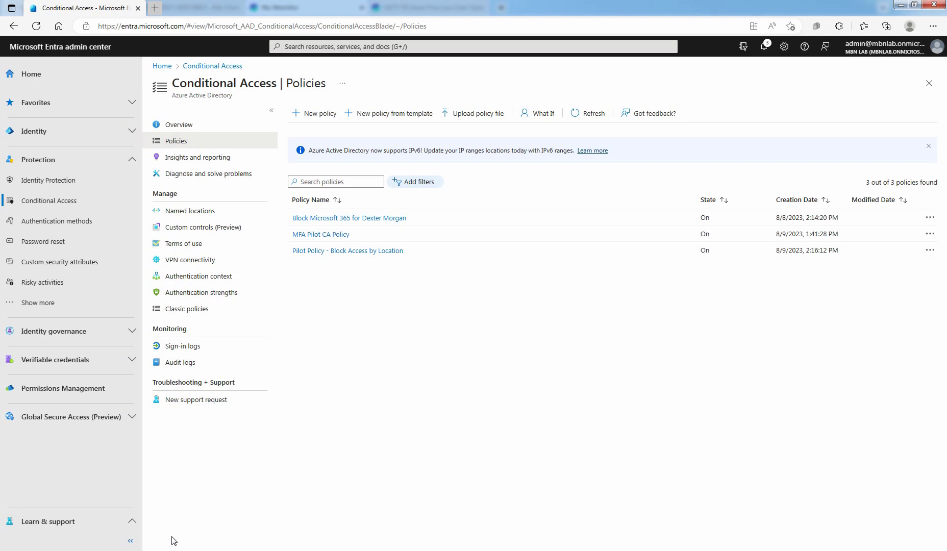
Step: Open a new InPrivate browser window and go to myapps.microsoft.com
left_click(932, 27)
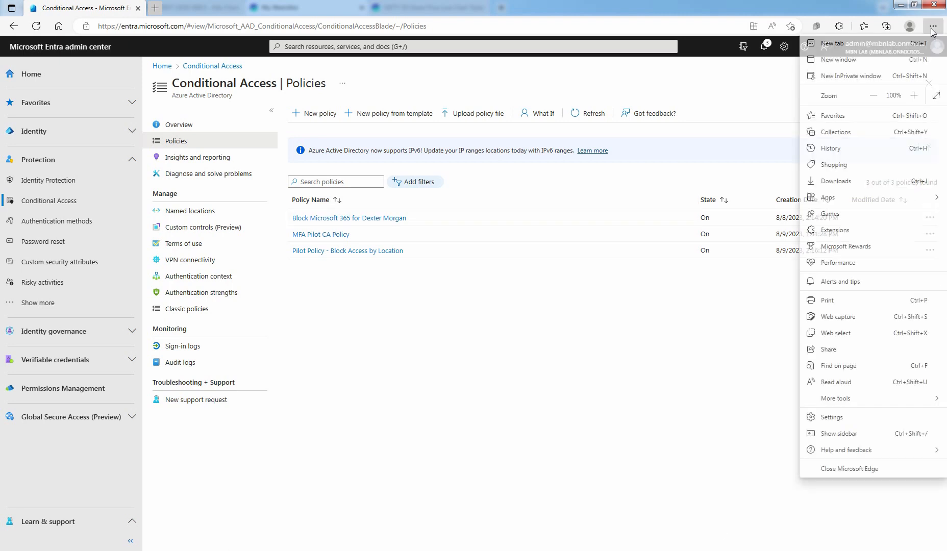
left_click(865, 77)
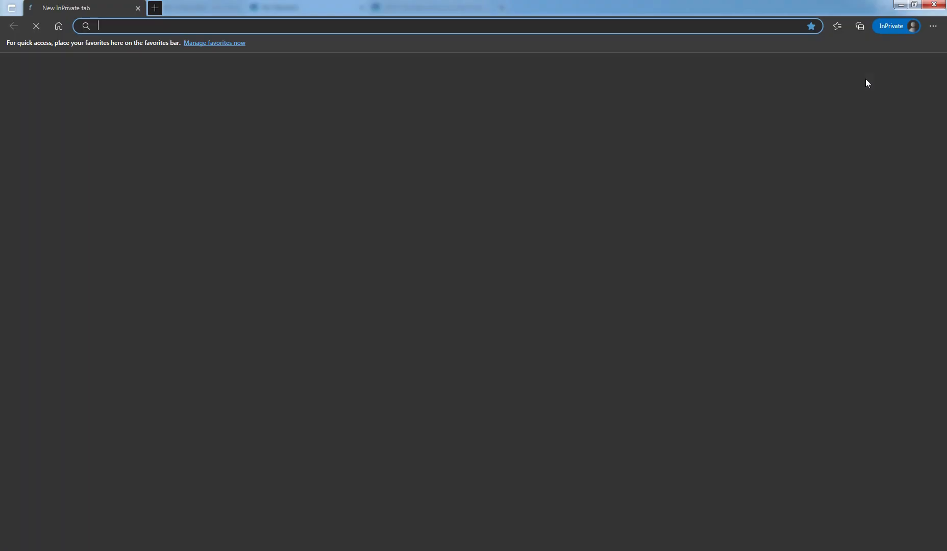
type("myapps")
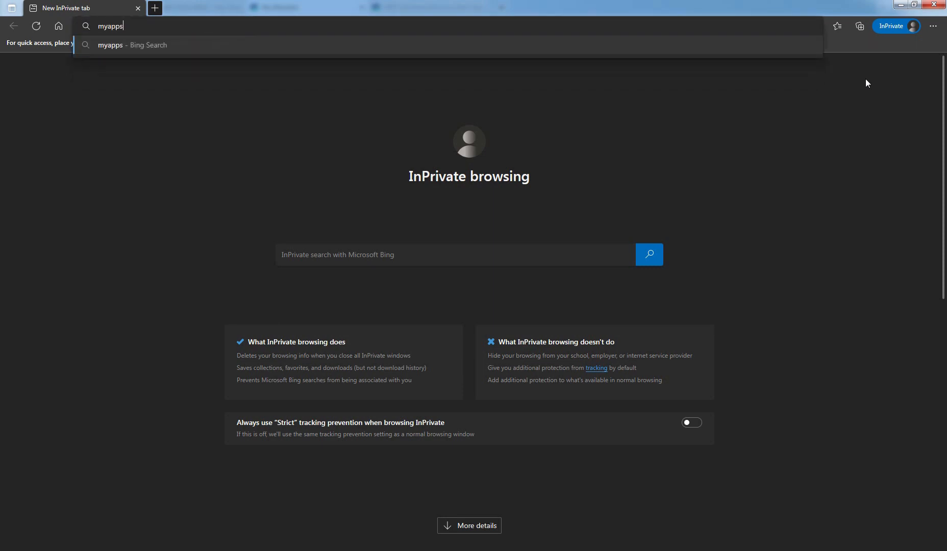
type(".microsoft.com")
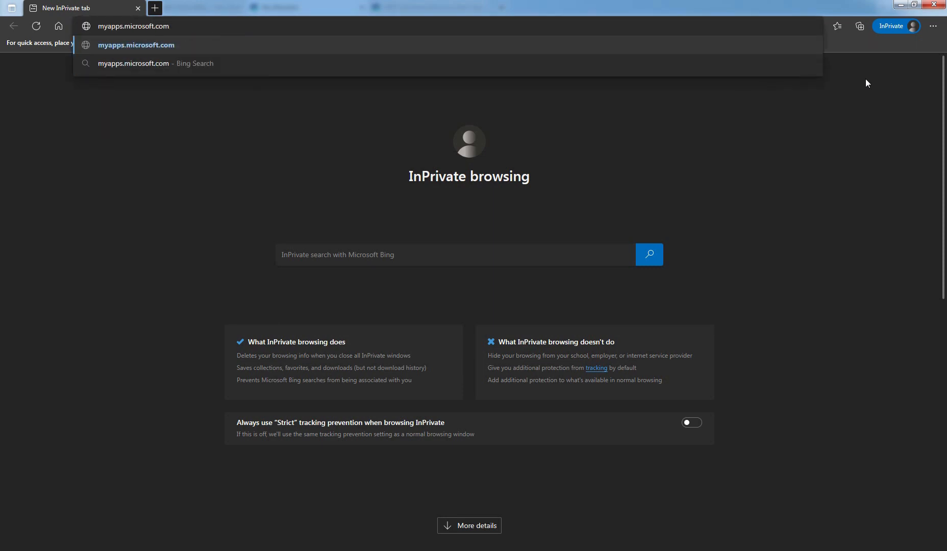
key("Return")
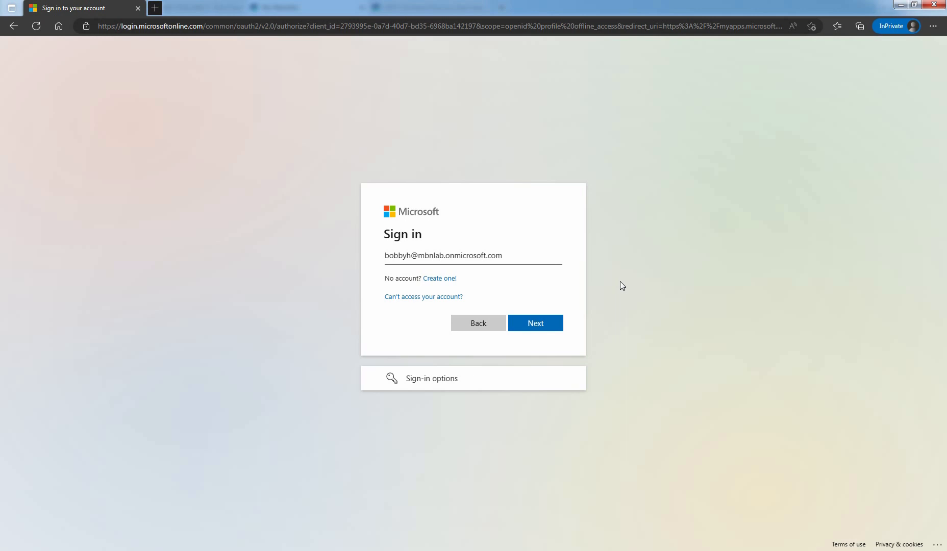
Step: Try to sign in to My Apps with the pilot user's e-mail and account password, and choose to sign out for a different account
left_click(533, 323)
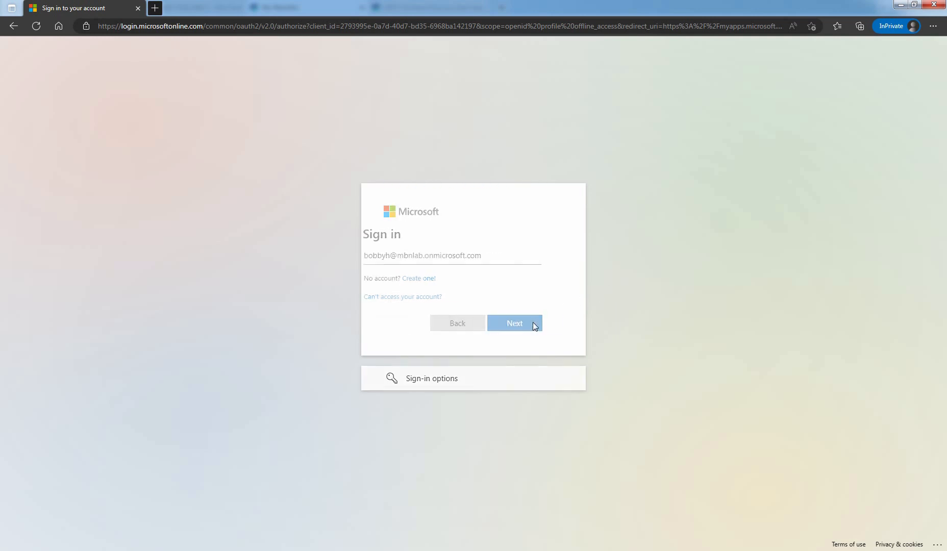
type("**********")
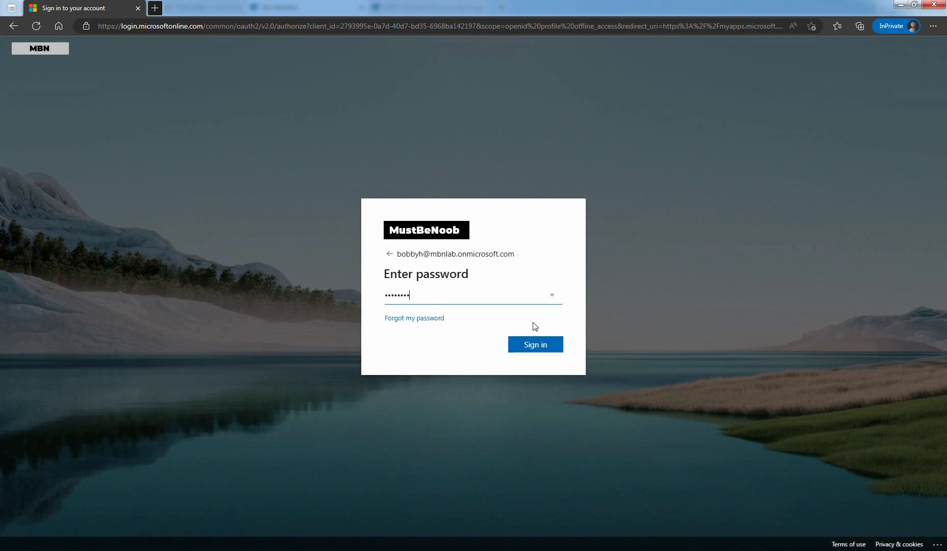
left_click(535, 344)
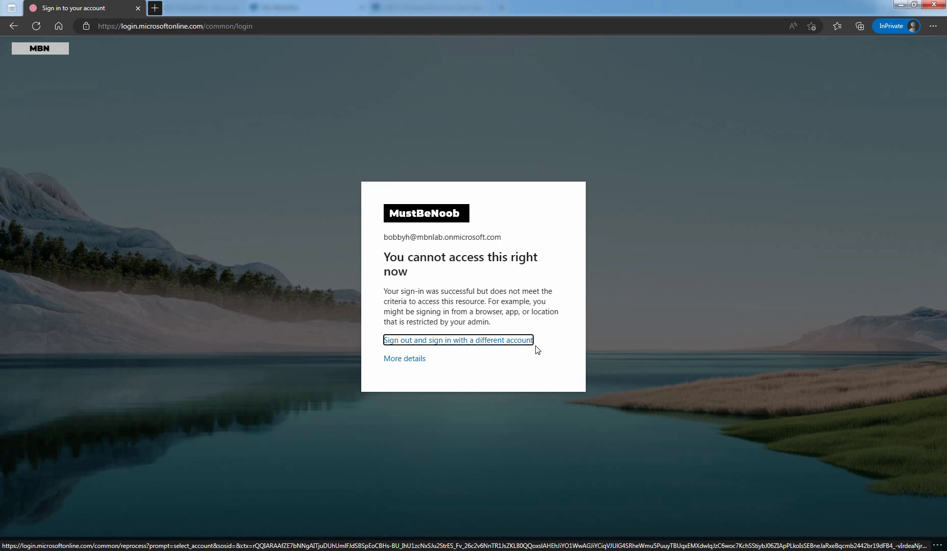
left_click(459, 342)
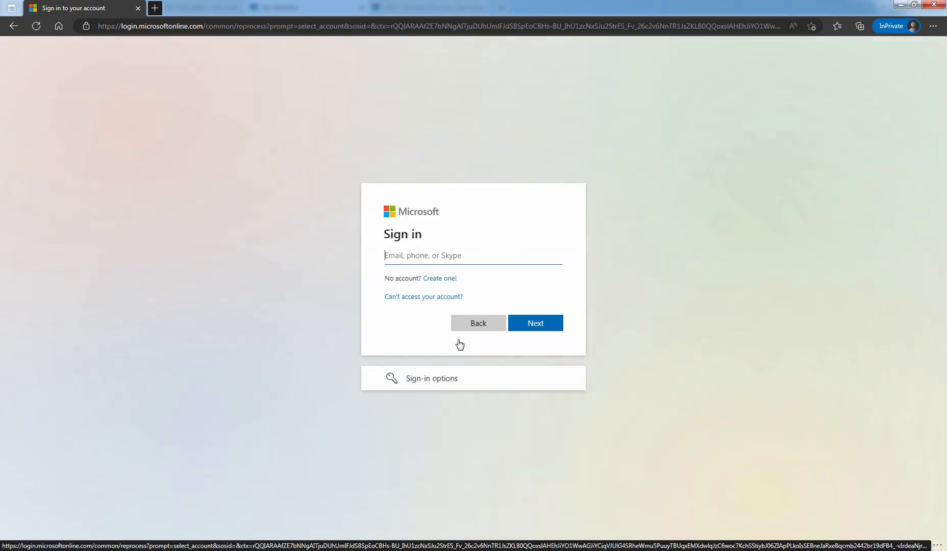
Step: Replace the sign-in page with a fresh InPrivate tab and go to myaccount.microsoft.com
left_click(155, 8)
left_click(138, 8)
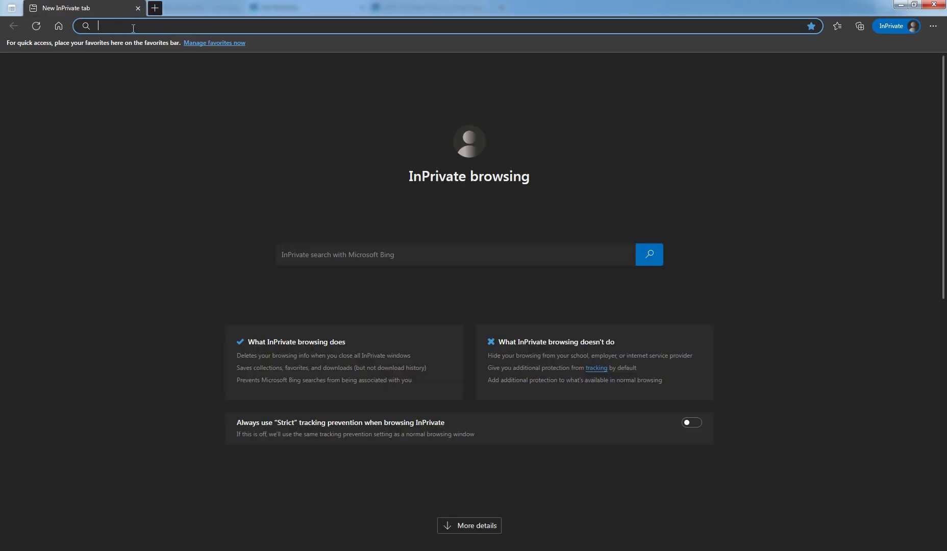
type("myaccount.mi")
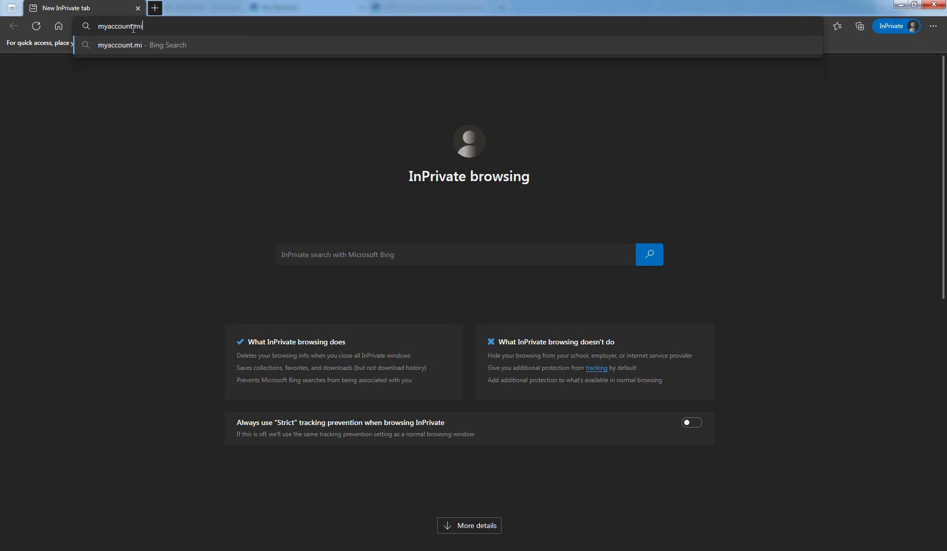
type("crosoft.com")
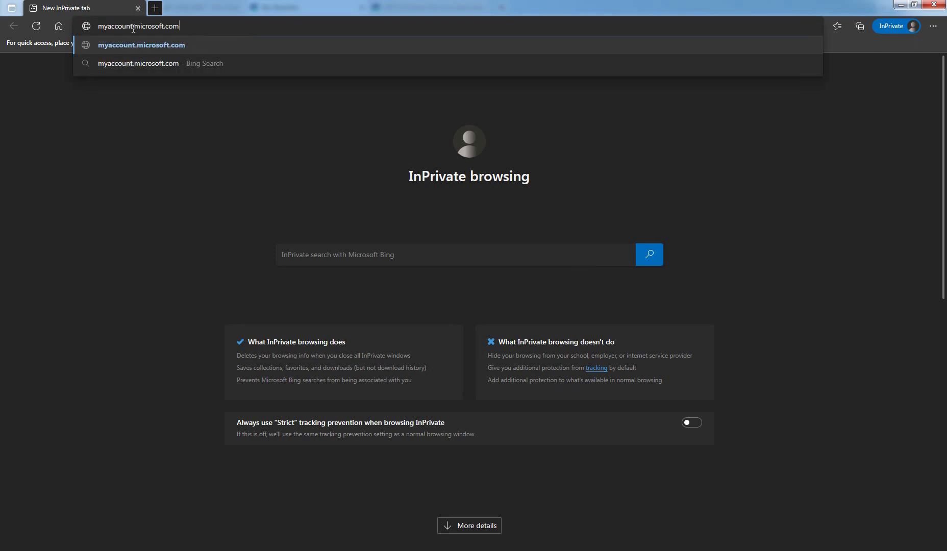
key("Return")
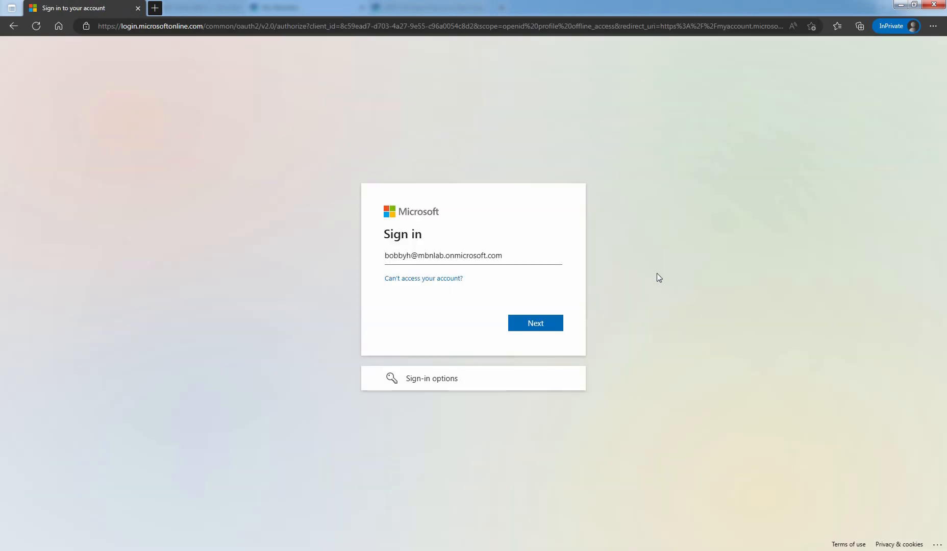
Step: Sign in to My Account with the pilot user's e-mail and account password, and accept staying signed in
left_click(531, 321)
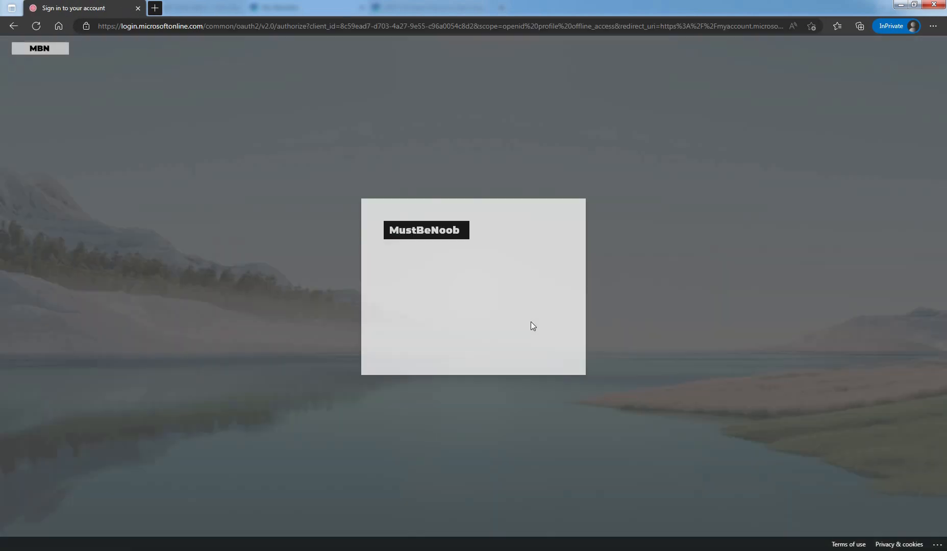
type("••••••••••")
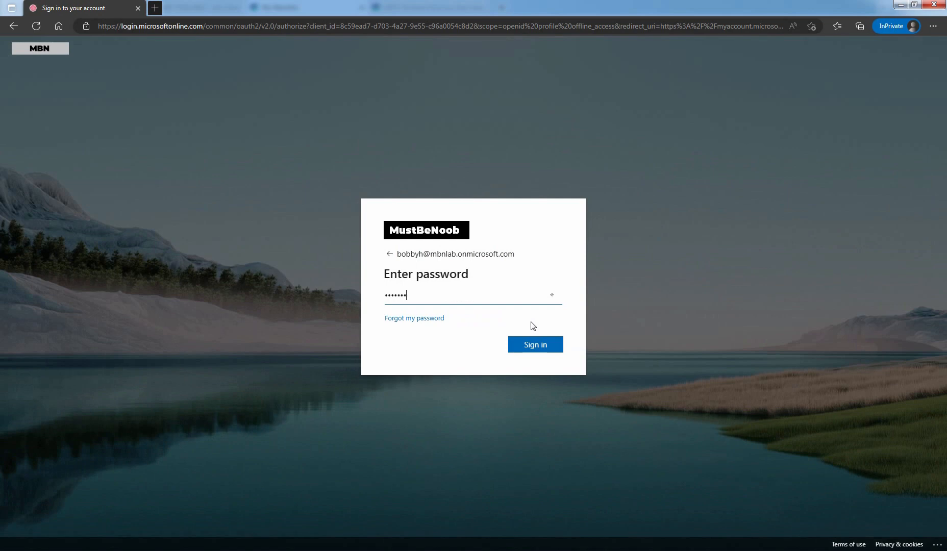
left_click(534, 348)
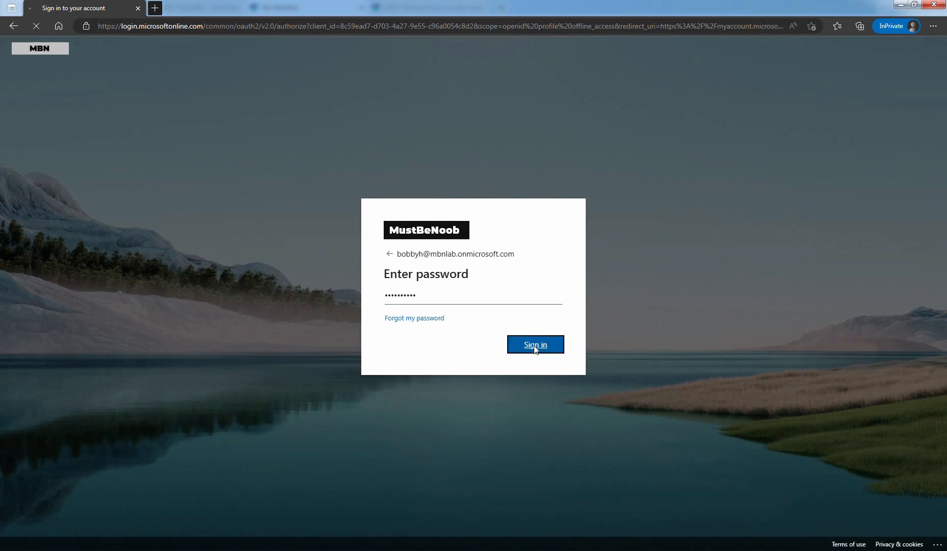
left_click(534, 349)
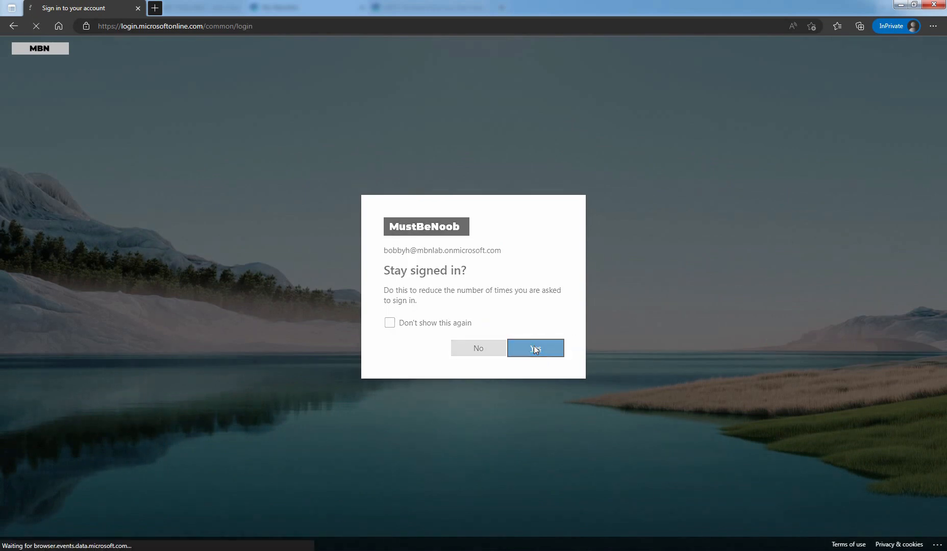